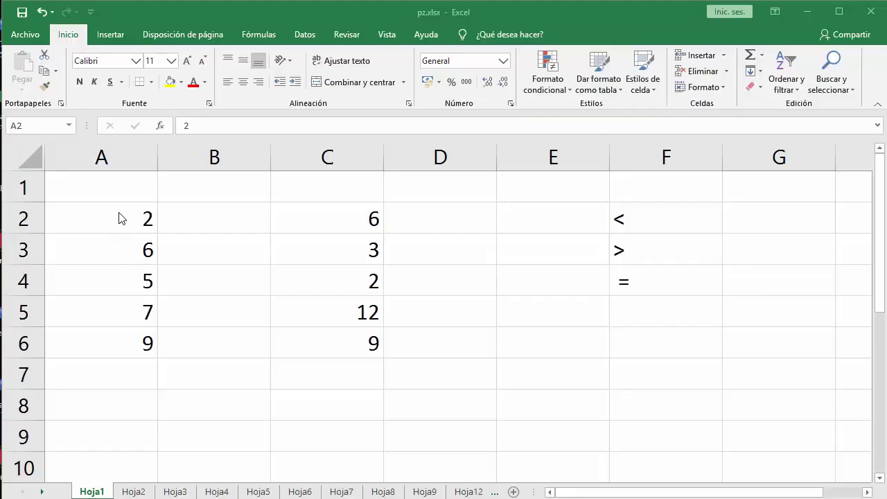
- Review the number lists in columns A and C, empty column B, and the <, >, = symbols in F2:F4
key(ctrl+shift+Down)
drag(347, 217, 333, 343)
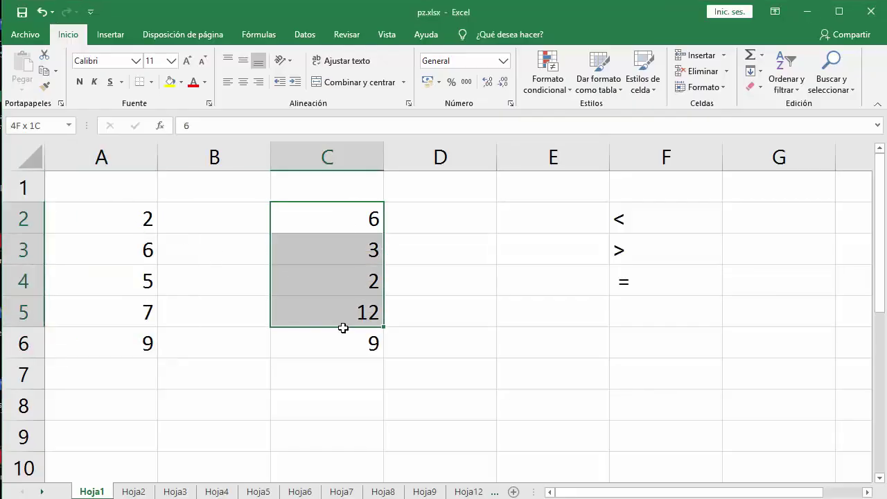
drag(194, 215, 208, 337)
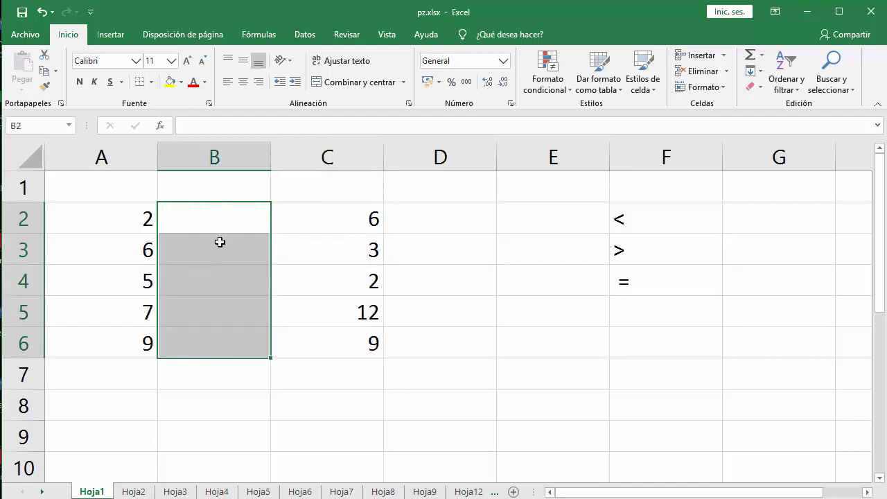
click(660, 212)
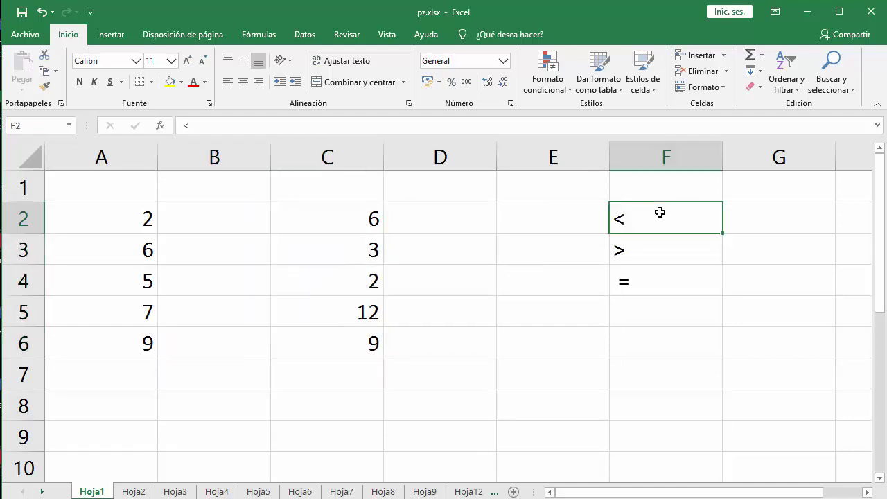
click(642, 243)
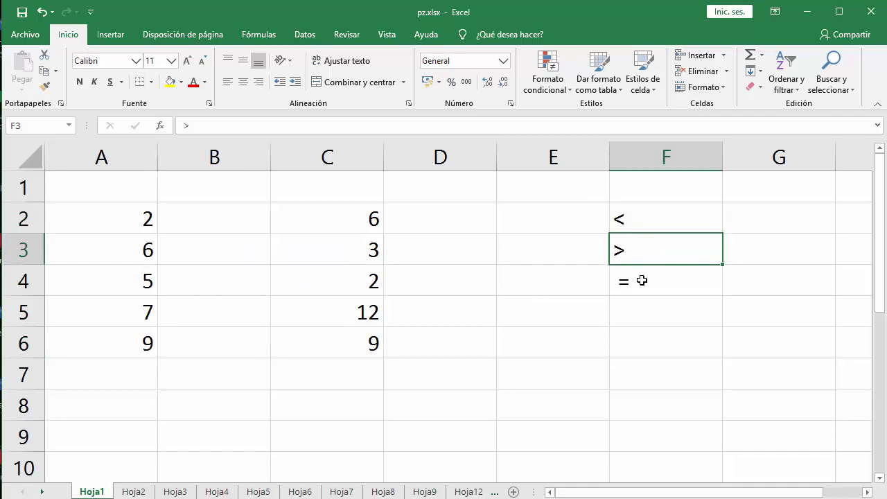
click(637, 280)
- Narrow columns C and A, then select cell B2
drag(384, 154, 357, 154)
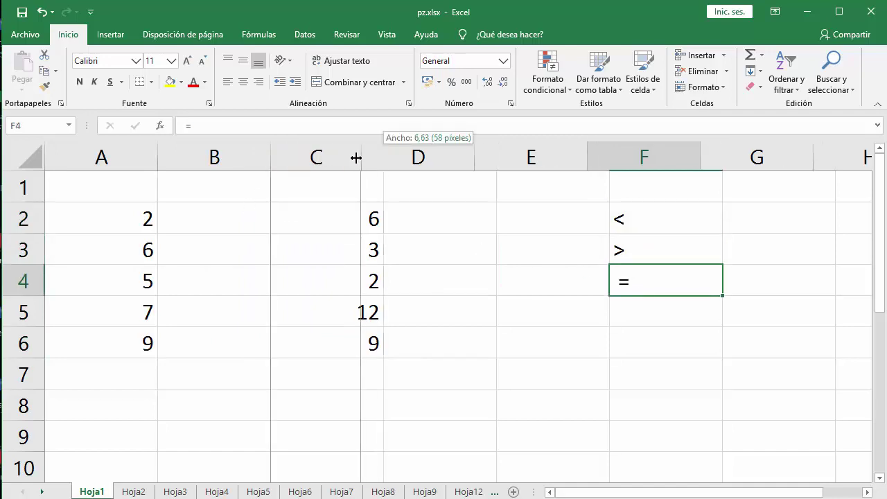
drag(156, 150, 130, 151)
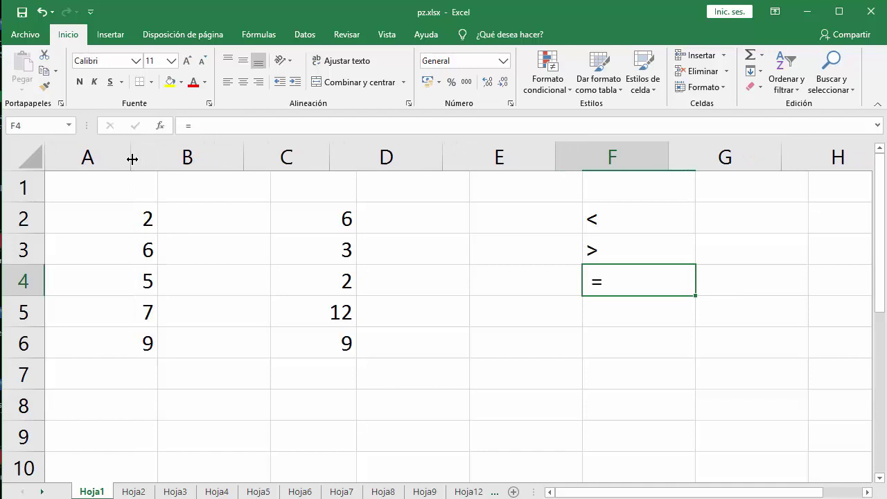
click(184, 215)
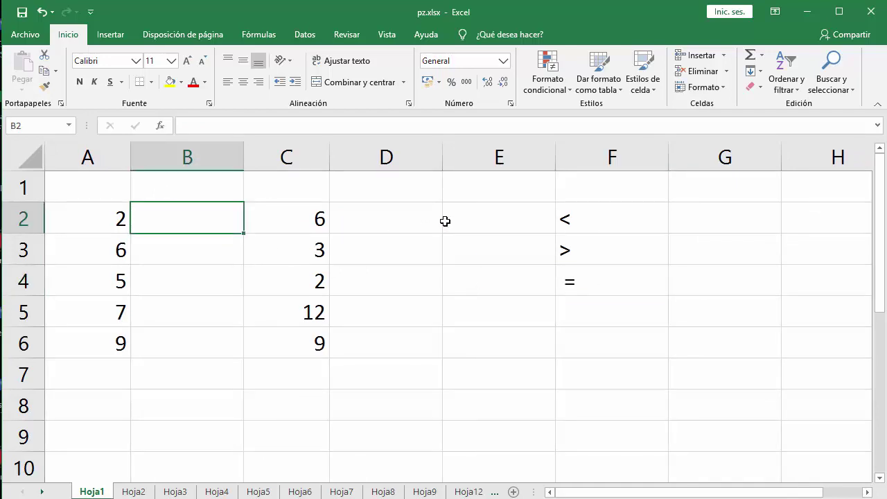
- In B2 start an SI formula with the condition A2<C2
text(=s)
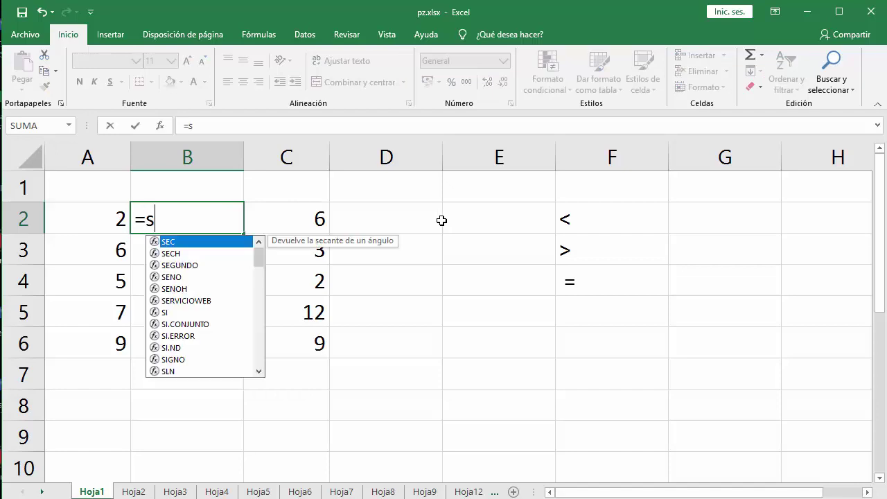
text(i)
double_click(189, 241)
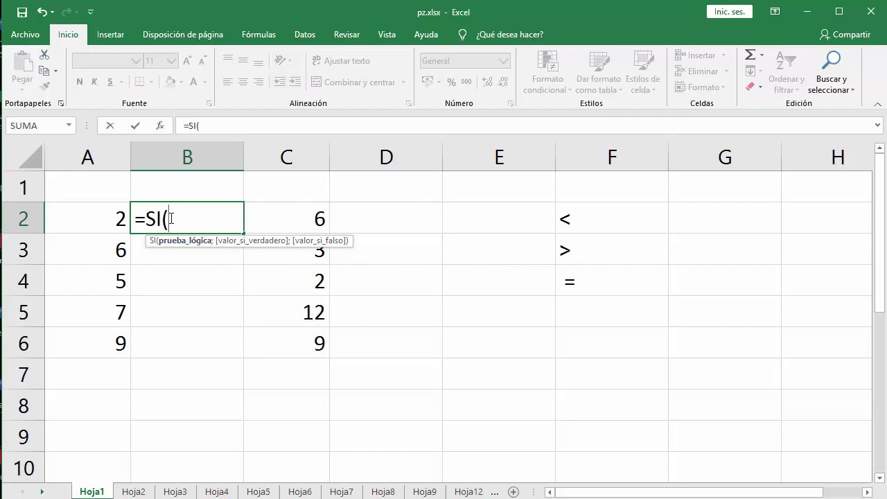
click(94, 220)
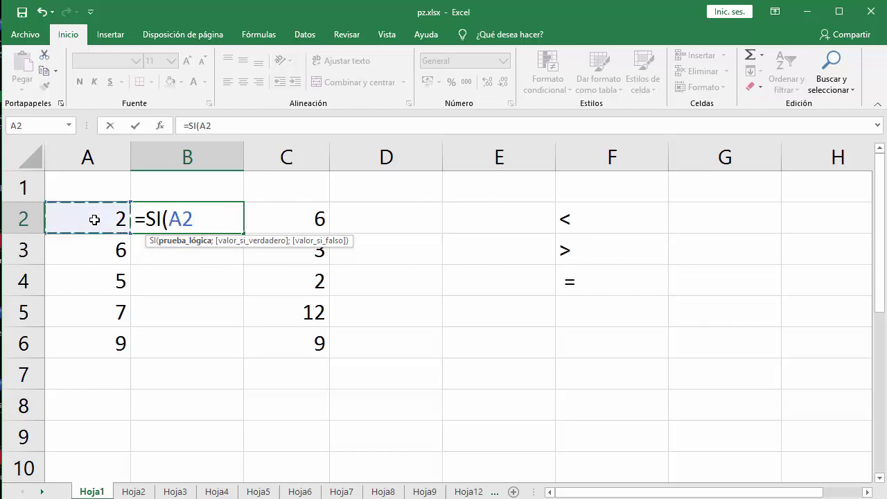
text(<)
click(306, 219)
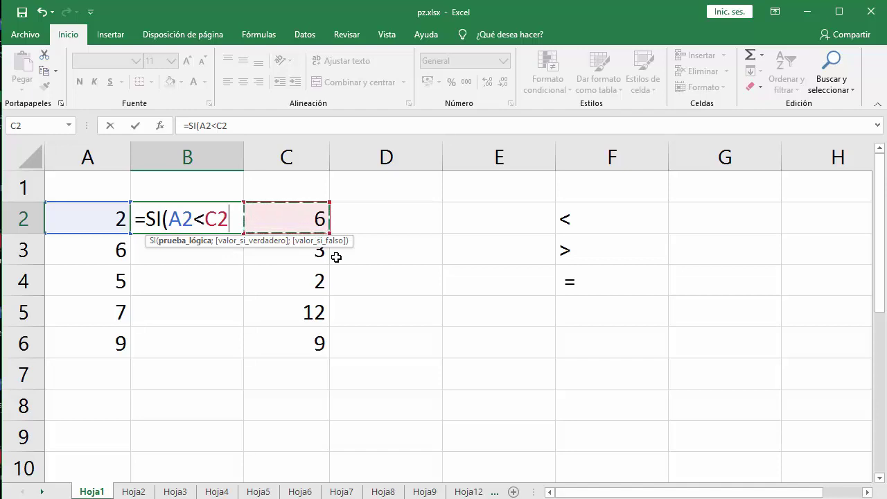
text(;)
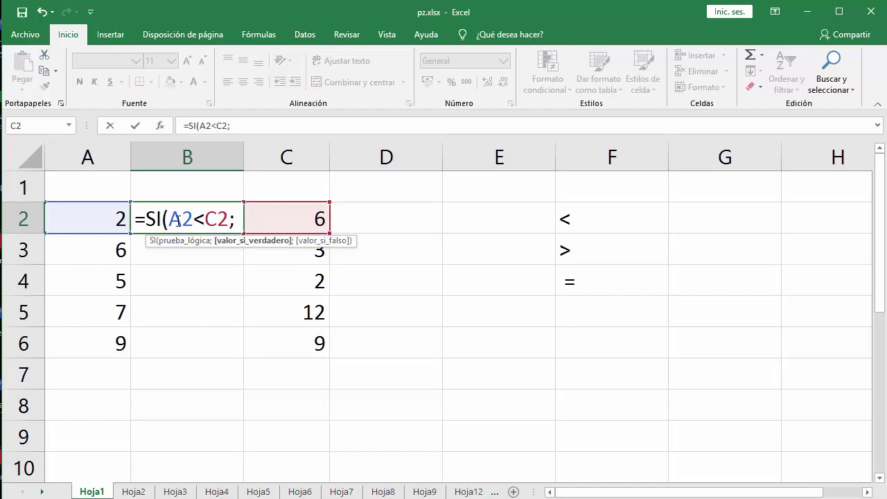
- Add "<" as the true result and leave the false result empty: =SI(A2<C2;"<";)
drag(170, 219, 204, 219)
text(")
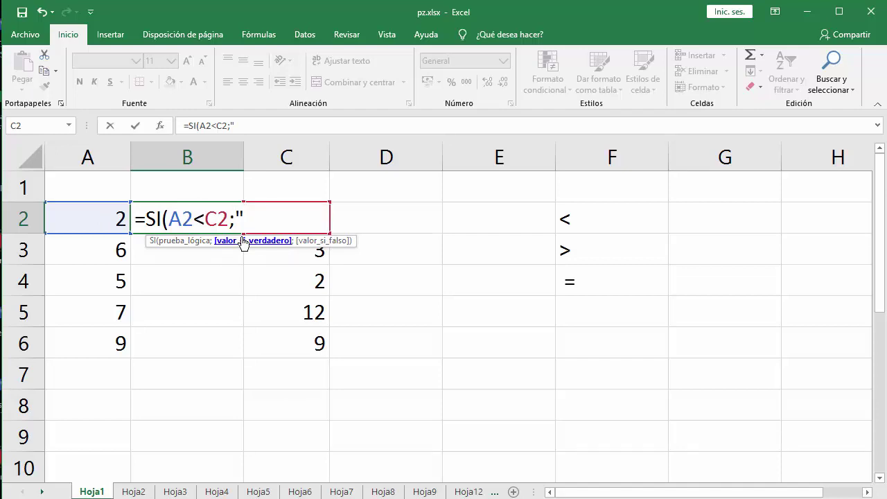
text(<)
text(")
text(;)
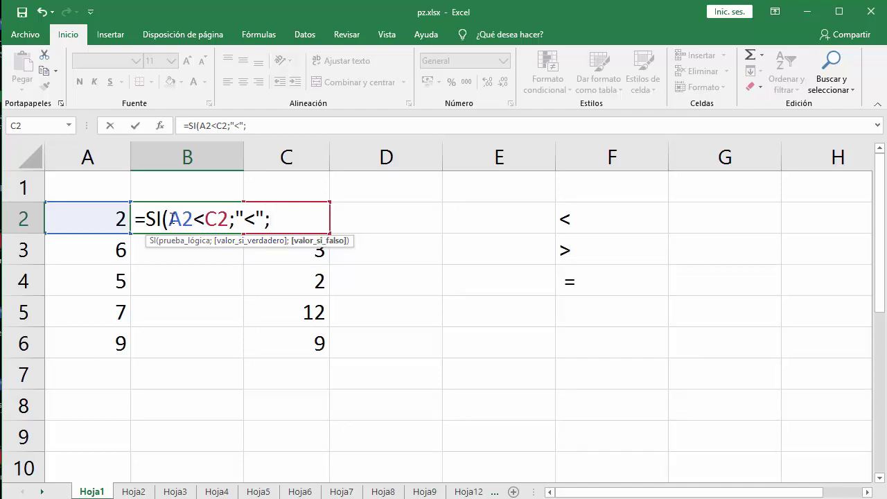
drag(169, 219, 264, 219)
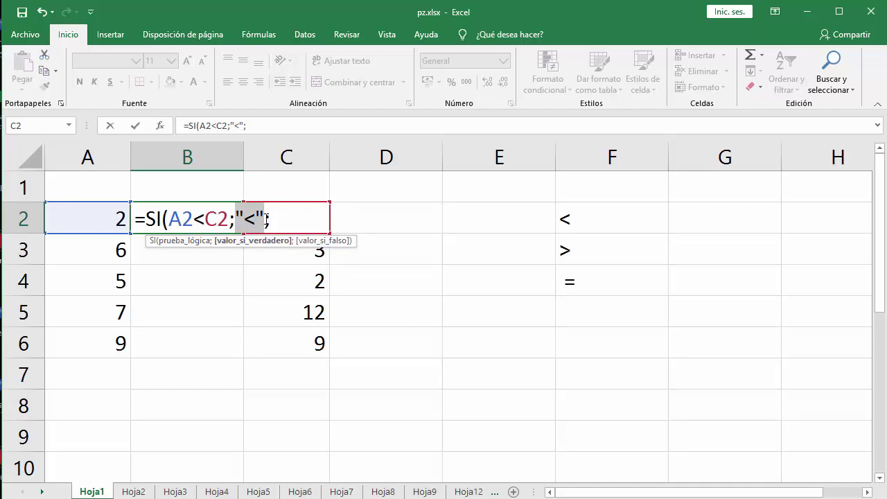
click(279, 219)
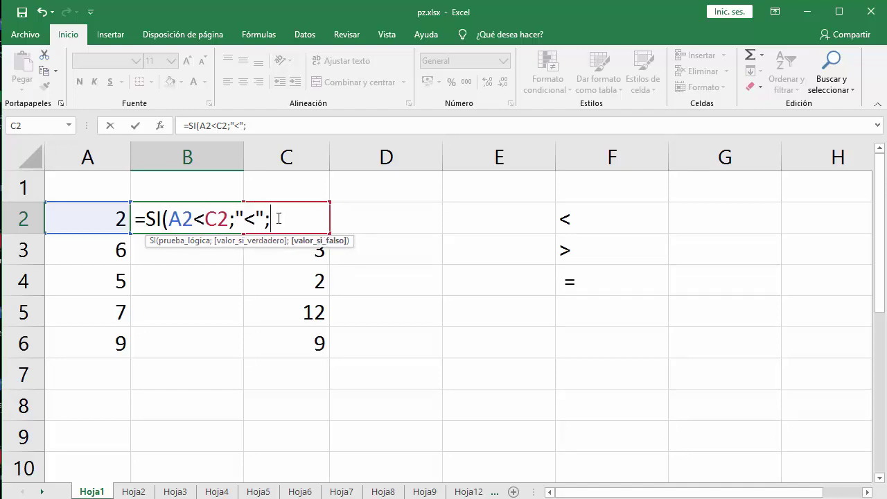
text(">")
text())
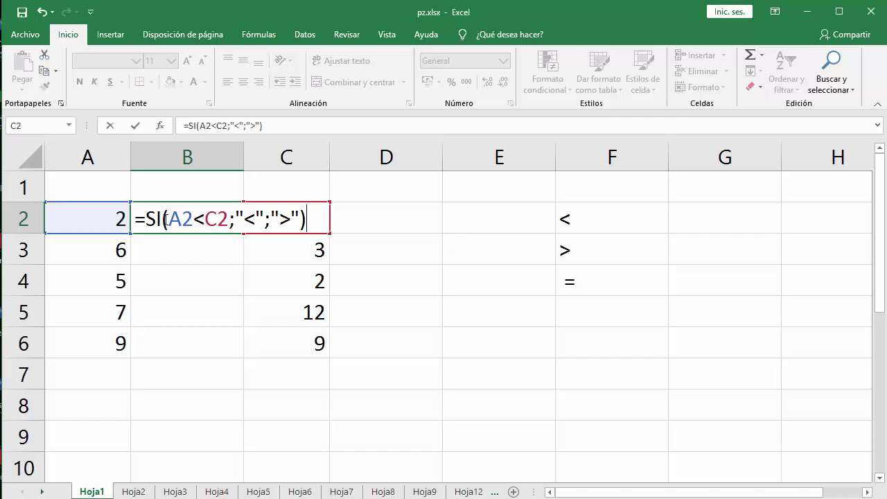
drag(170, 219, 299, 219)
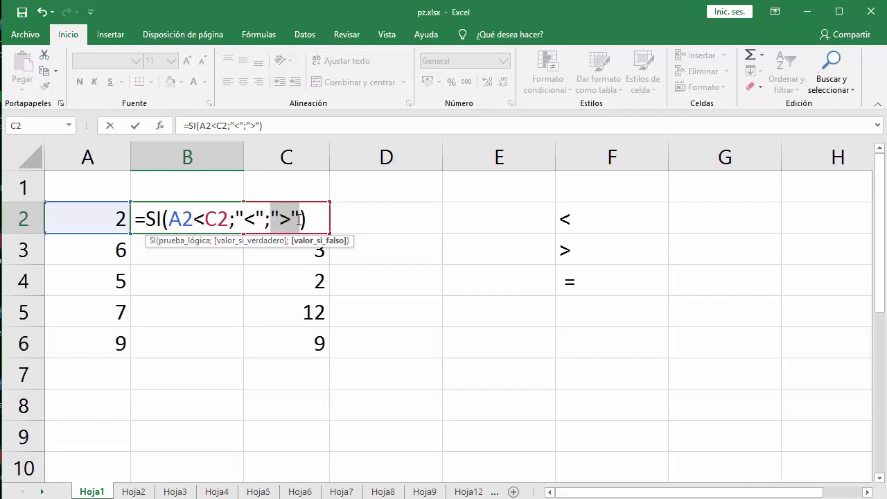
key(Delete)
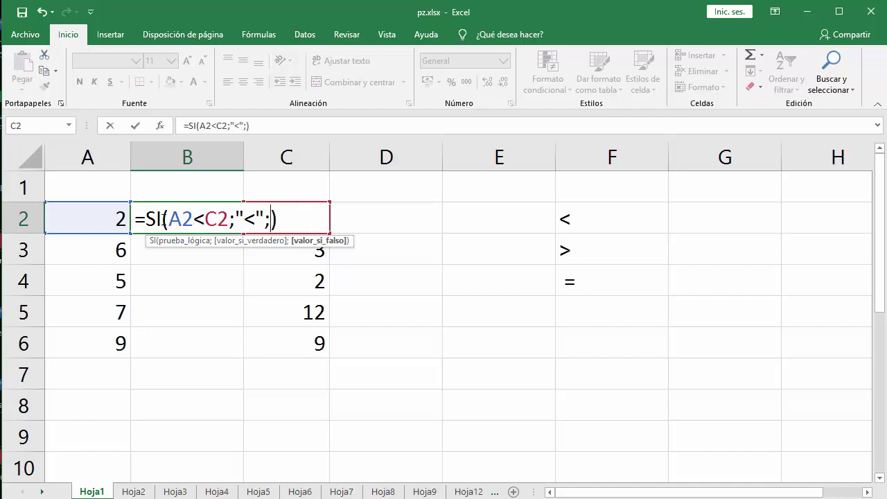
- Nest a second SI as the false result, with the condition A2=C2
drag(166, 218, 263, 218)
click(273, 219)
text(s)
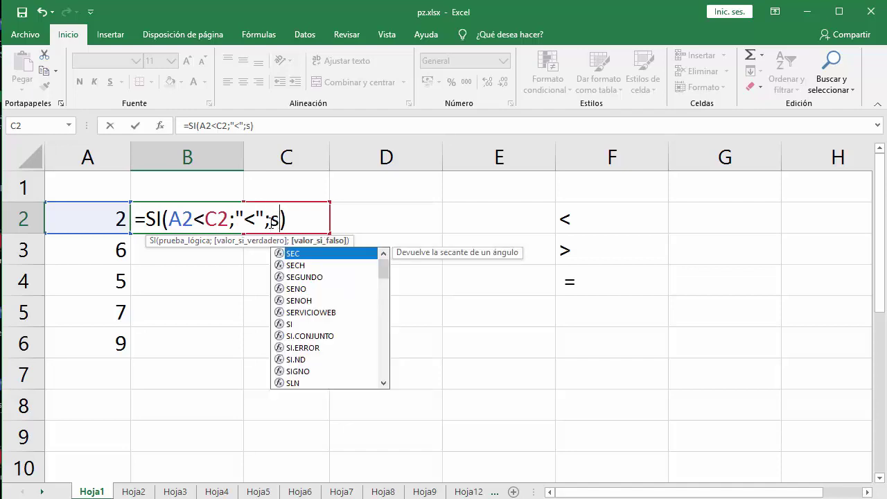
text(i)
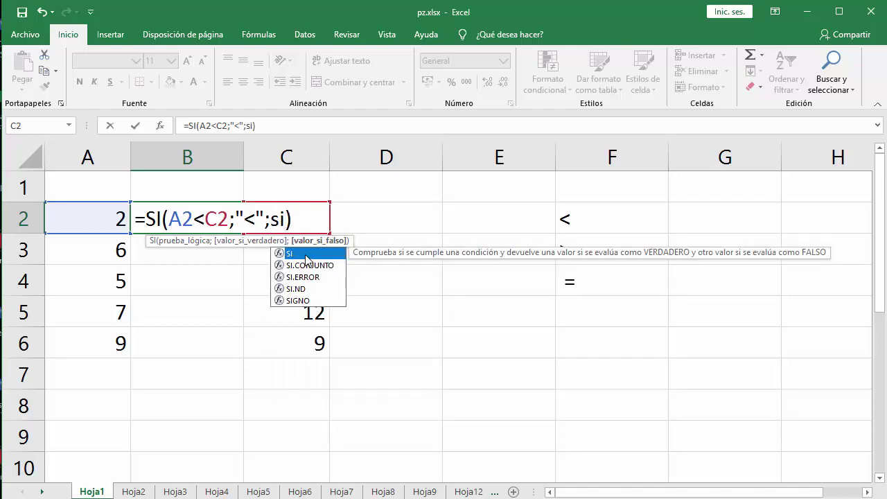
double_click(303, 253)
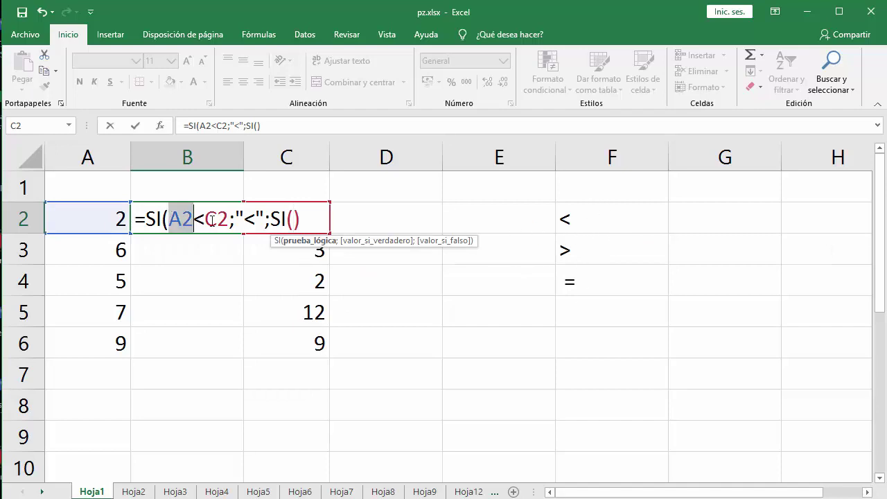
drag(169, 219, 256, 221)
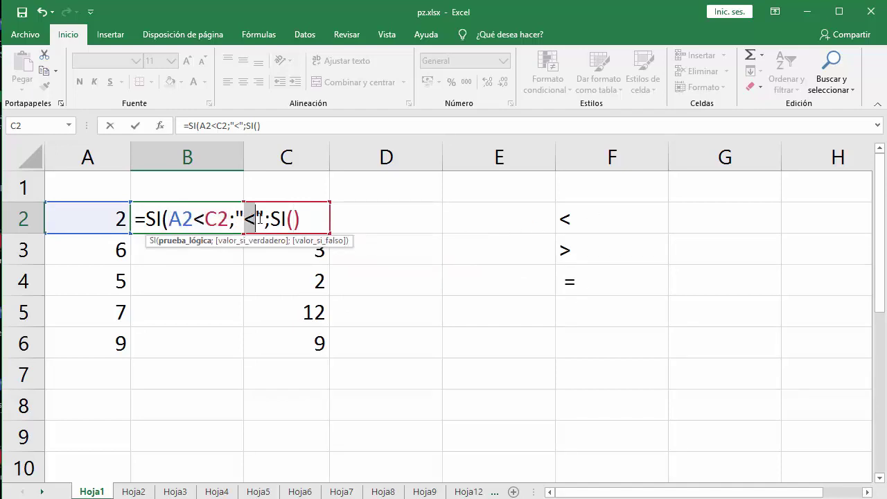
click(292, 219)
click(86, 220)
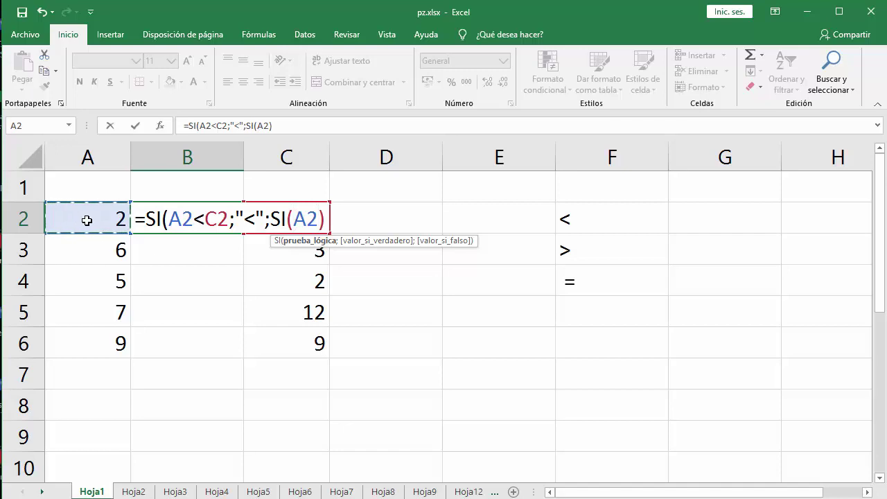
text(=)
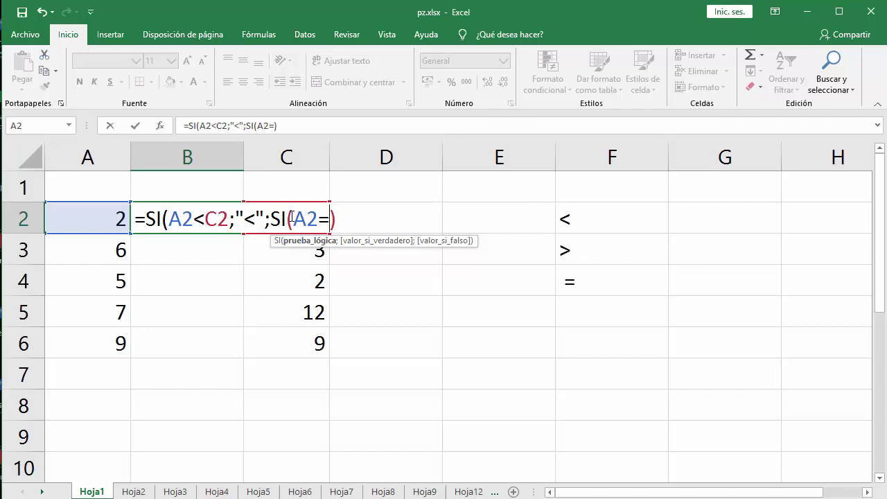
text(c2)
text(;)
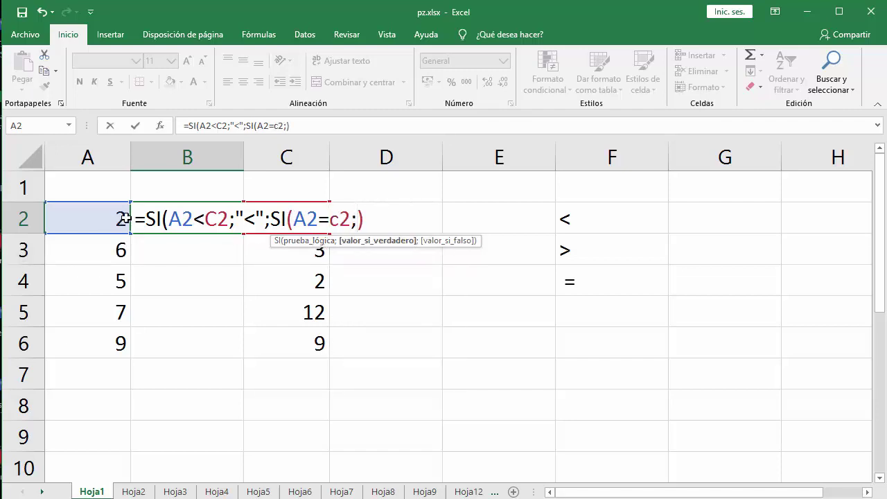
- Give the nested SI the results "=" when true and ">" when false
drag(171, 219, 217, 219)
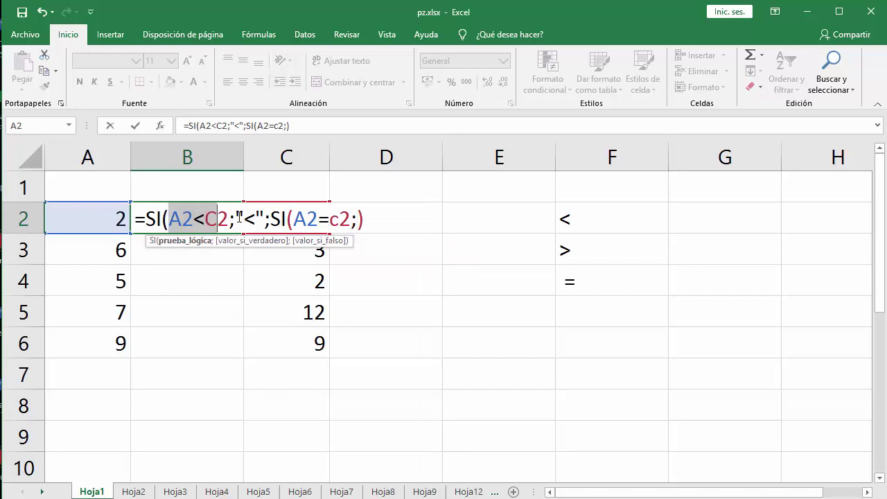
drag(238, 219, 318, 219)
click(357, 219)
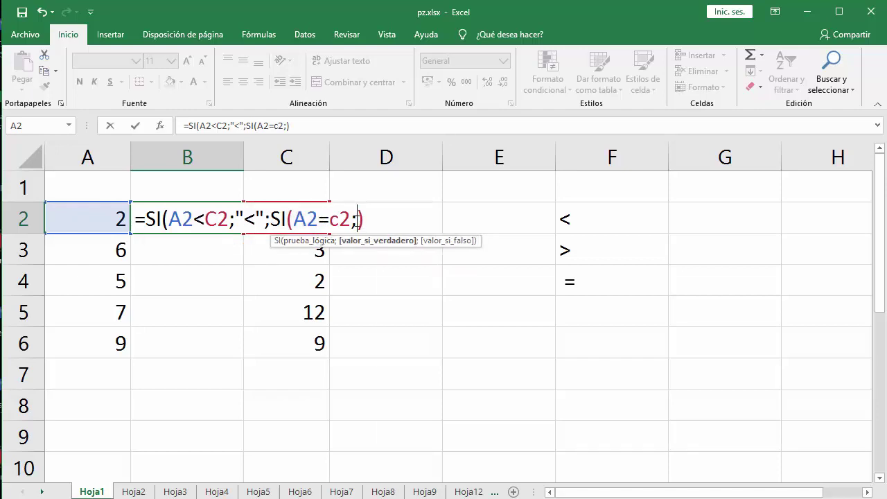
text("=)
text(")
text(;)
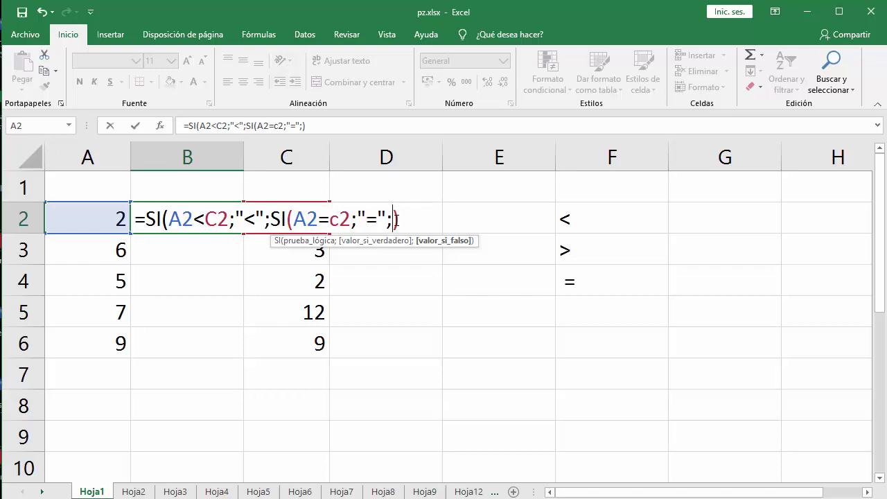
text(">")
text(")
- Close the parentheses and confirm =SI(A2<C2;"<";SI(A2=C2;"=";">")) in B2
drag(294, 219, 421, 219)
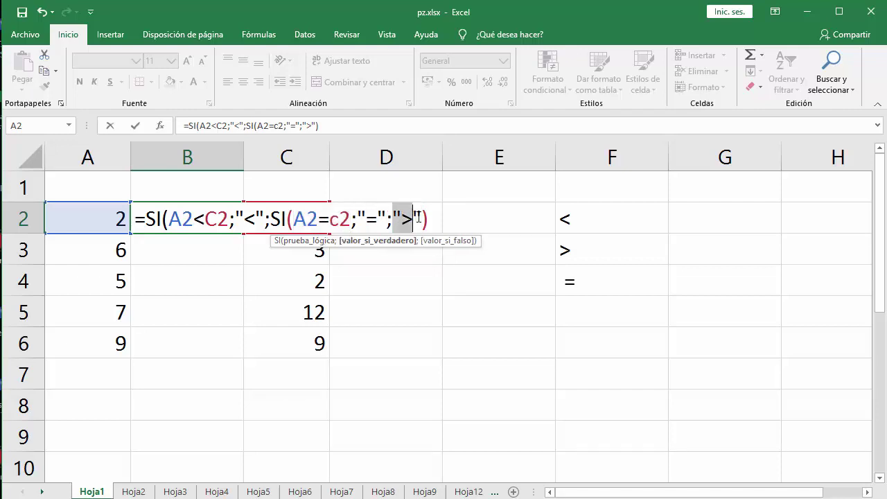
click(288, 219)
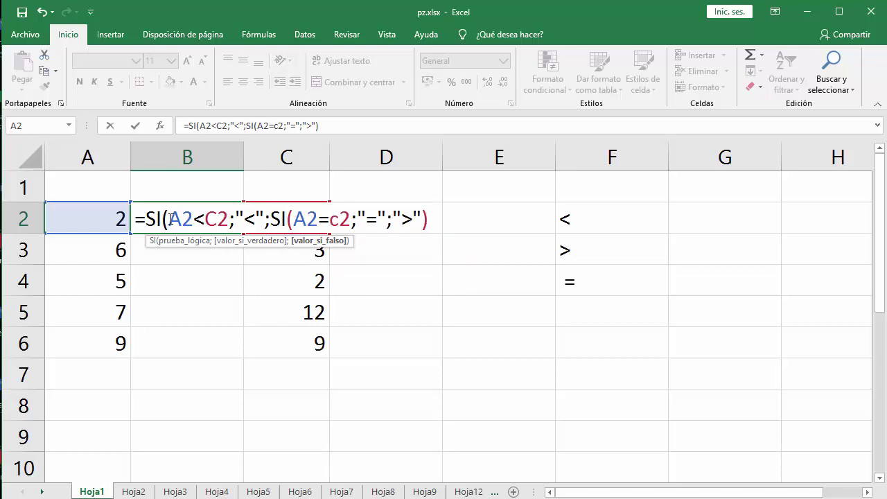
text())
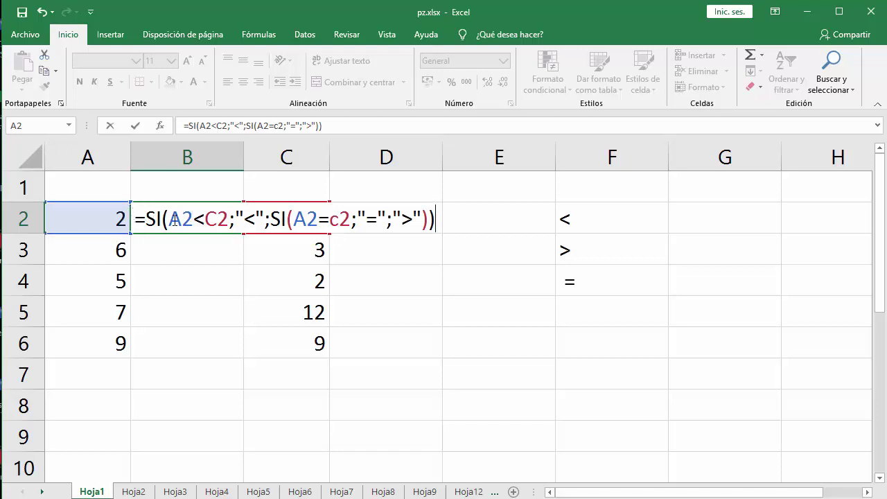
drag(171, 220, 431, 220)
click(340, 221)
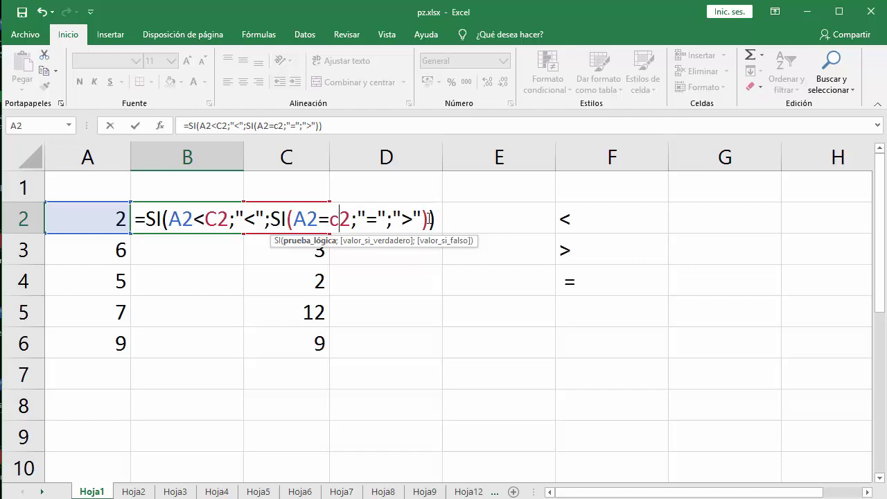
key(Return)
- Narrow column B and fill B2's comparison formula down to B6
click(192, 219)
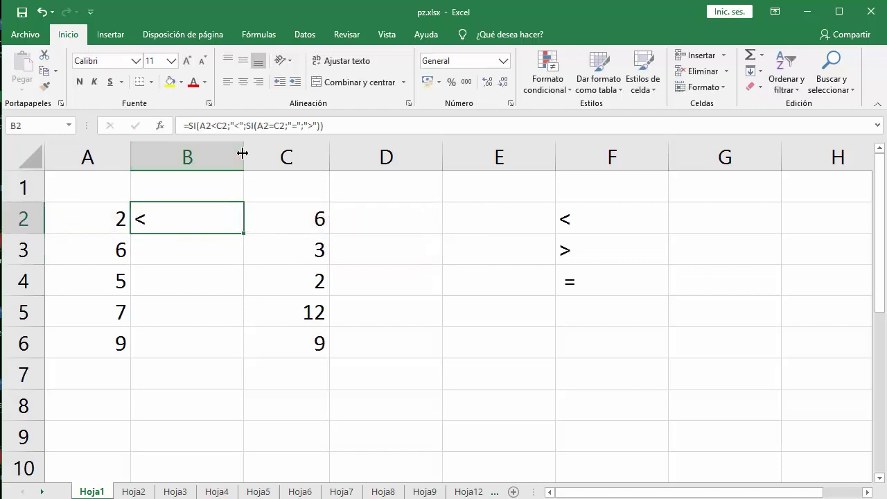
drag(242, 153, 194, 153)
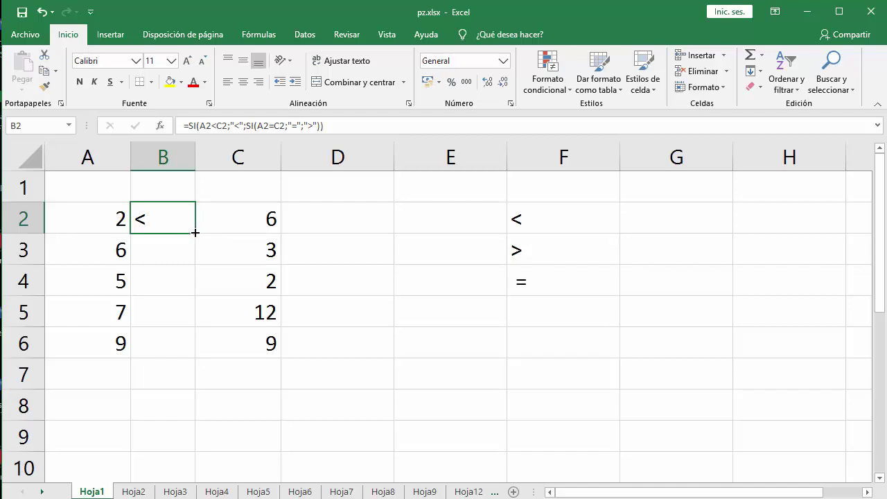
drag(195, 237, 196, 347)
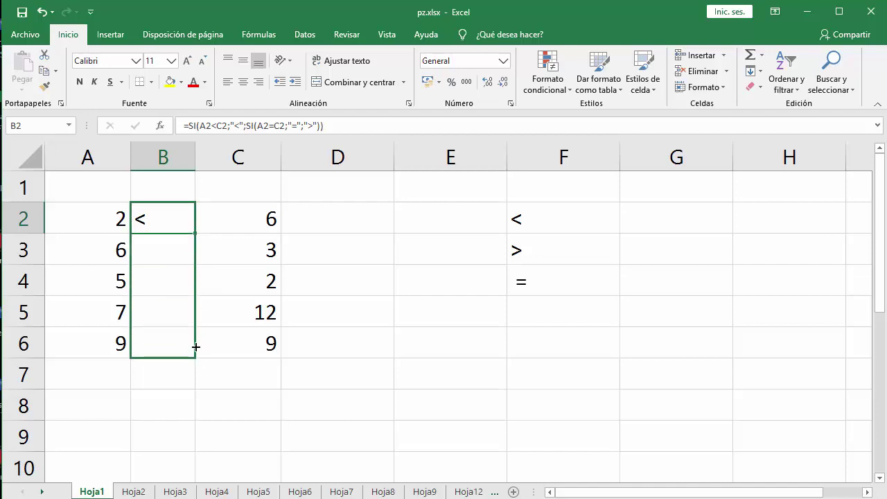
- Increase B2:B6 symbols to font size 12 and check rows 2–3 against columns A and C
click(187, 61)
click(145, 252)
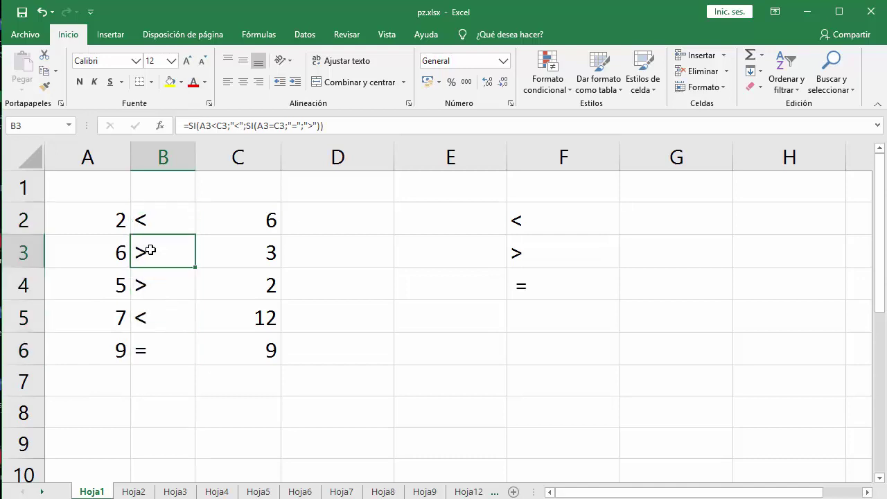
click(113, 219)
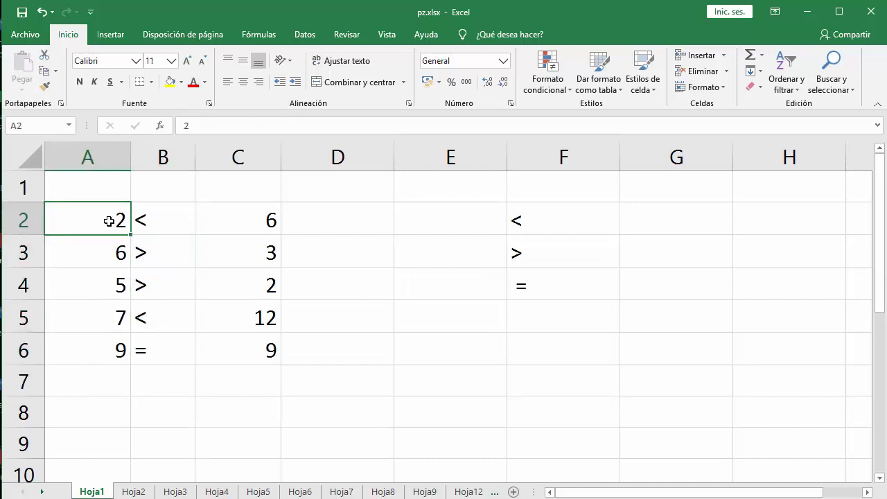
click(95, 253)
click(174, 252)
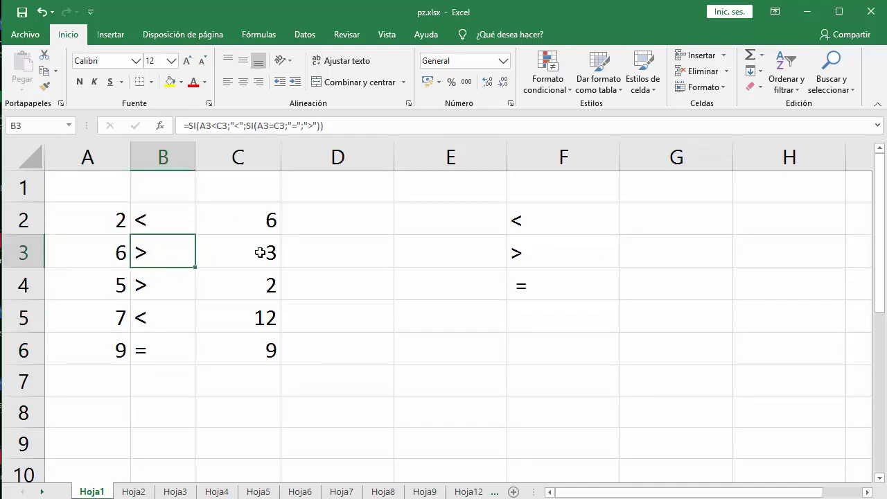
click(260, 252)
- Verify the results in rows 4–6 against their A and C values
click(97, 285)
click(174, 284)
click(231, 284)
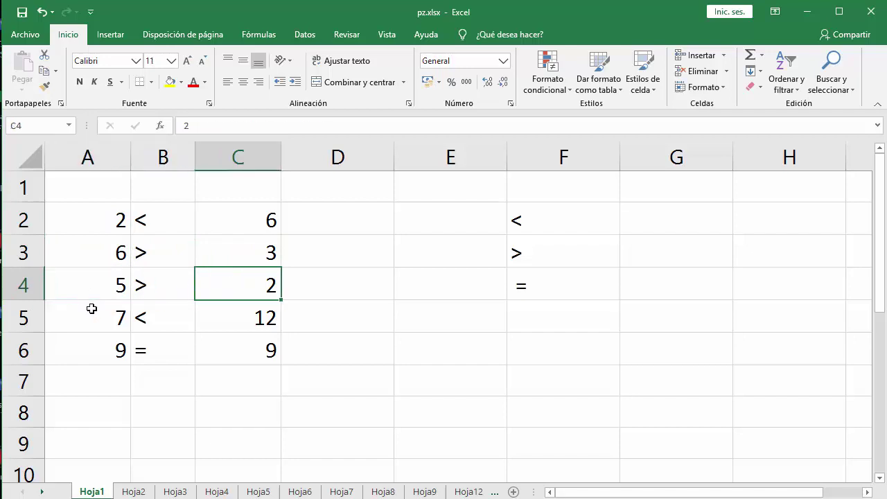
click(92, 308)
click(169, 307)
click(236, 317)
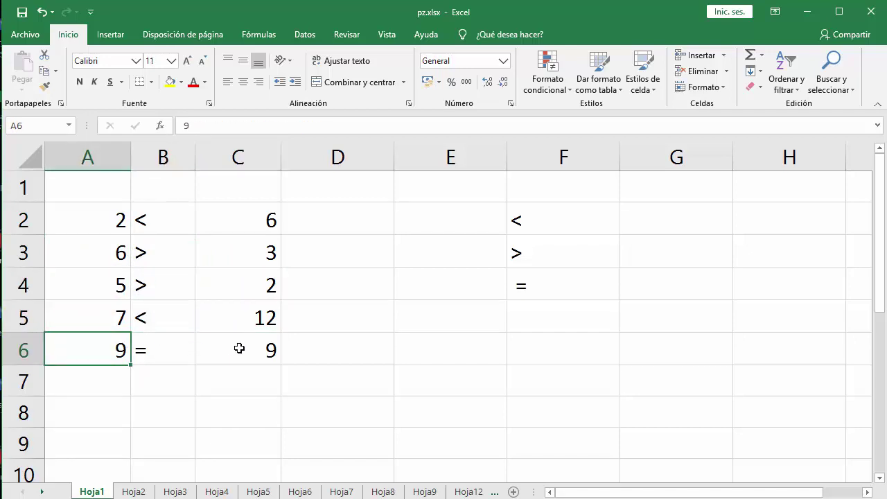
click(251, 349)
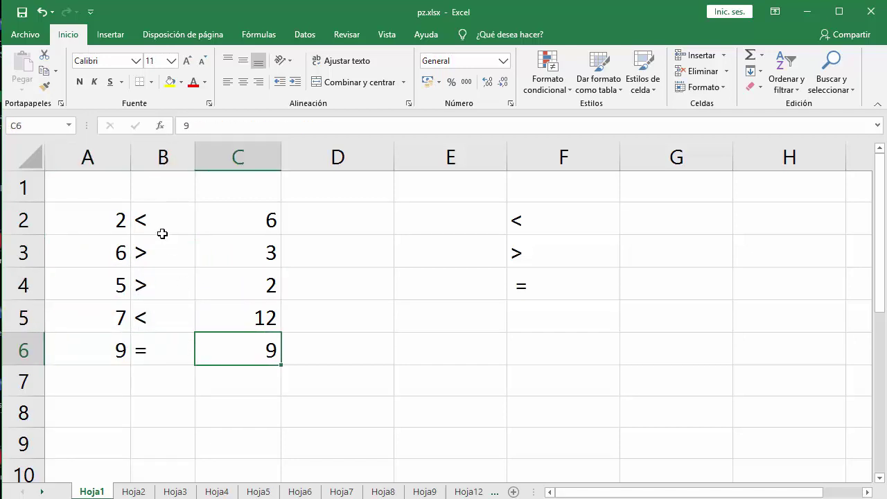